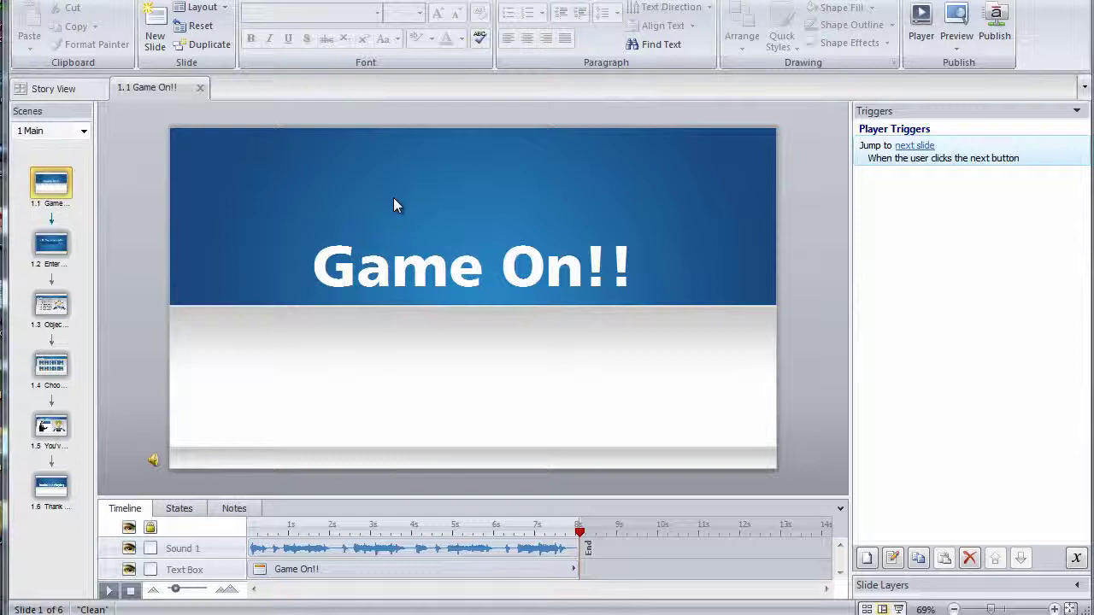
Delete the Level 8 scene and all its slides from the story.
{"action": "left_click", "coordinate": [53, 88]}
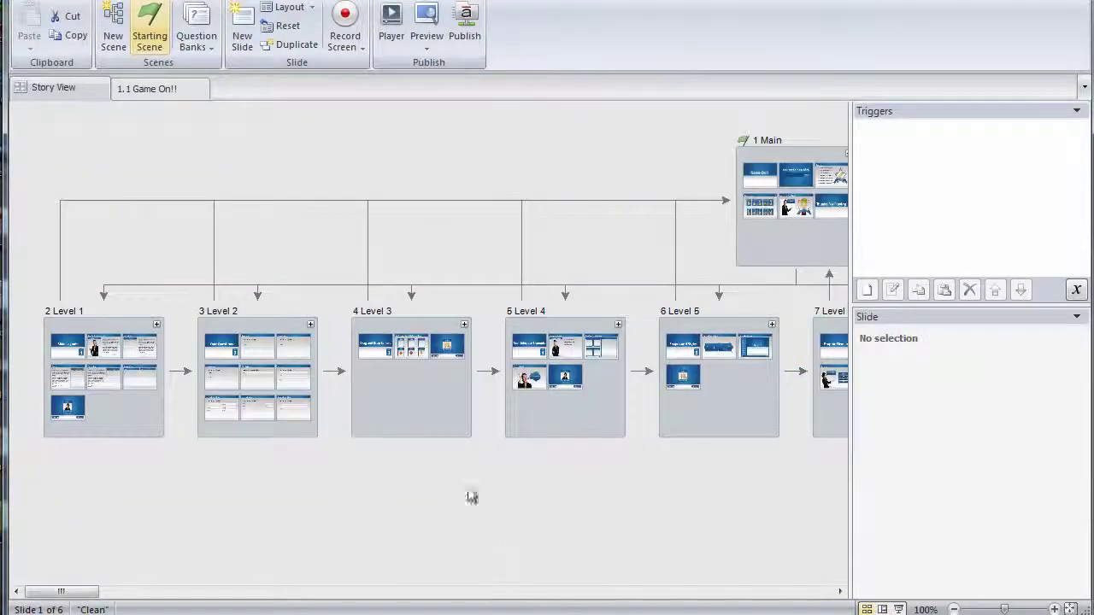
{"action": "left_click_drag", "start_coordinate": [68, 593], "coordinate": [707, 611]}
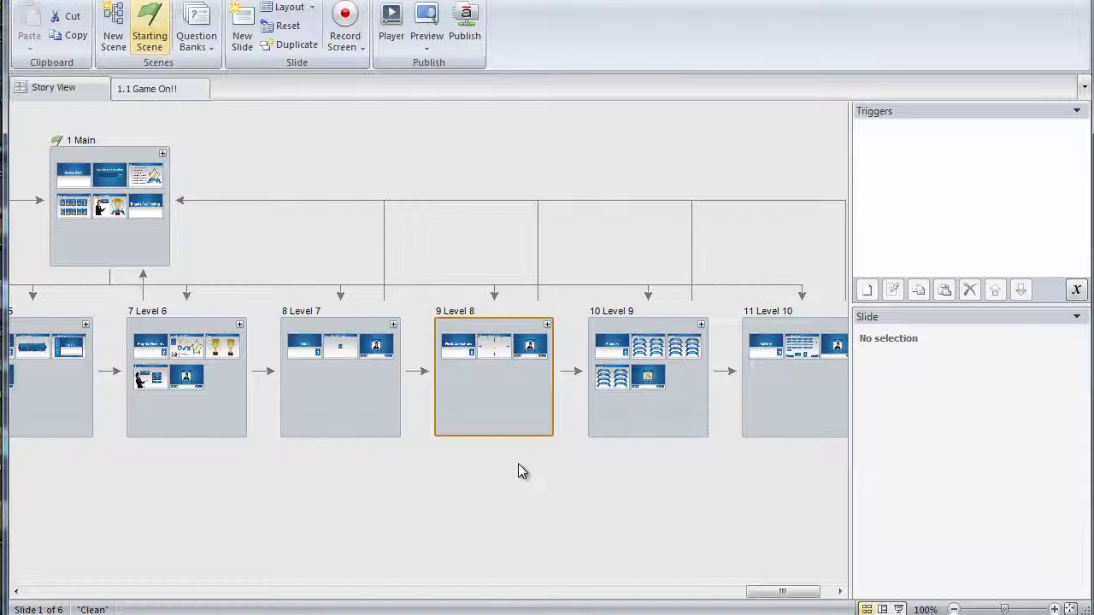
{"action": "right_click", "coordinate": [494, 387]}
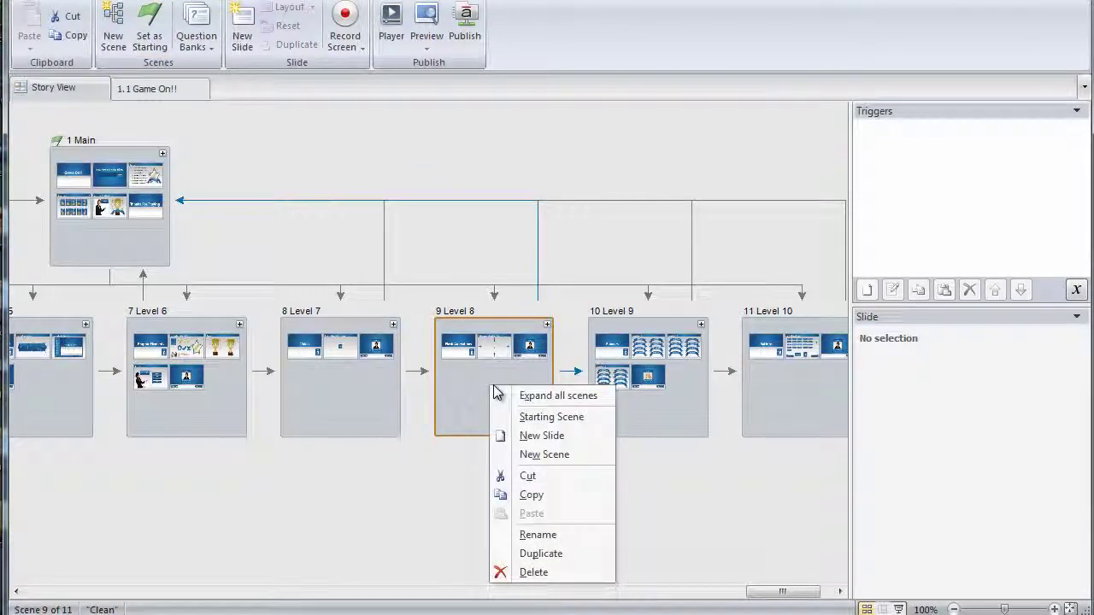
{"action": "left_click", "coordinate": [564, 572]}
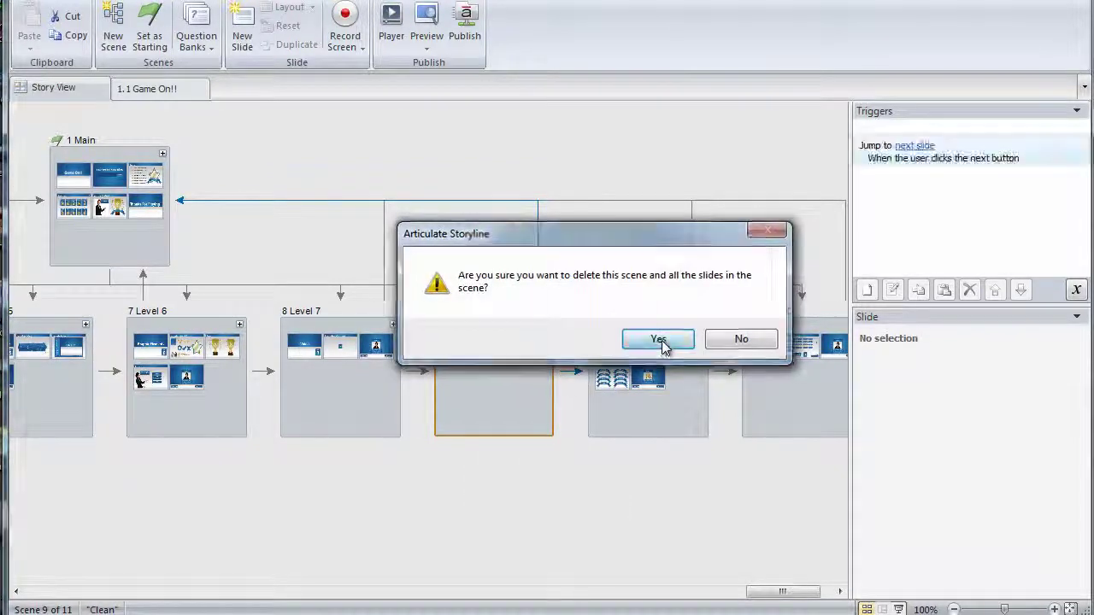
{"action": "left_click", "coordinate": [650, 339]}
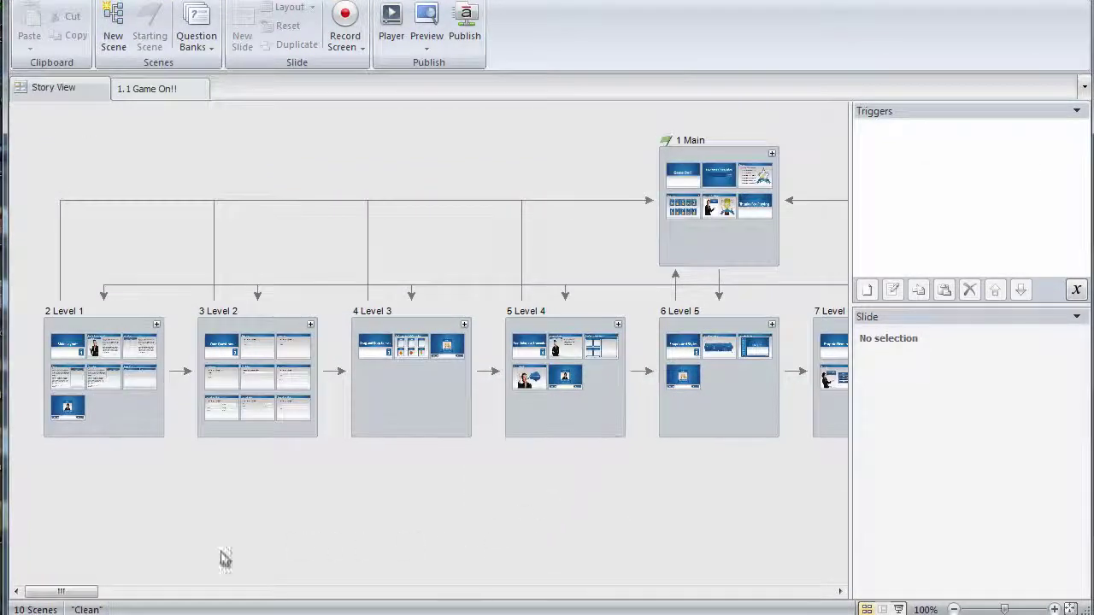
Delete the Level 9 scene and all its slides from the story.
{"action": "left_click_drag", "start_coordinate": [54, 592], "coordinate": [790, 591]}
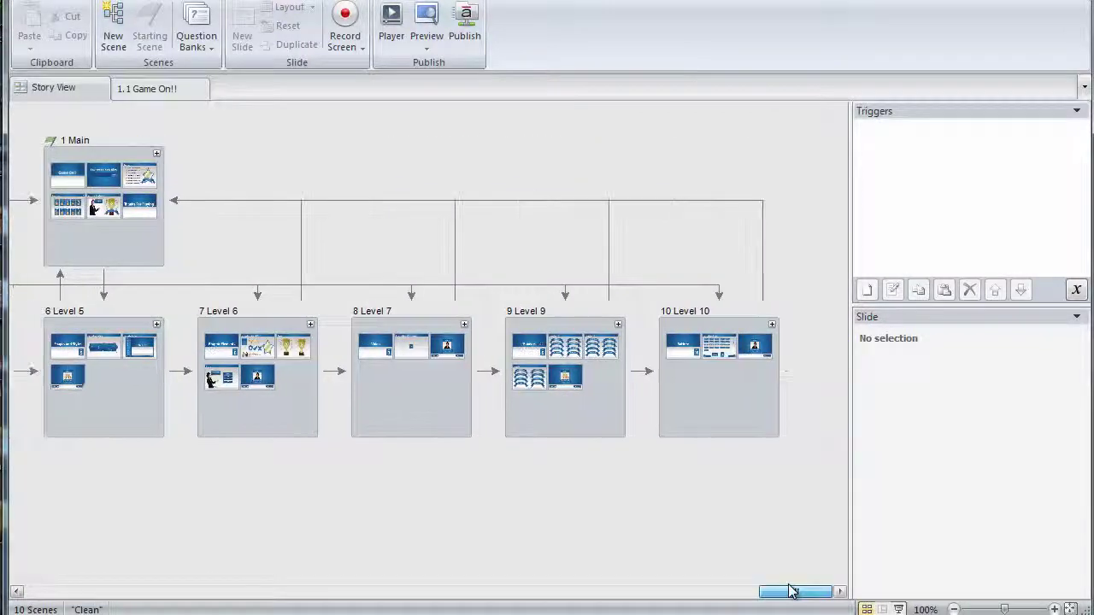
{"action": "right_click", "coordinate": [560, 399]}
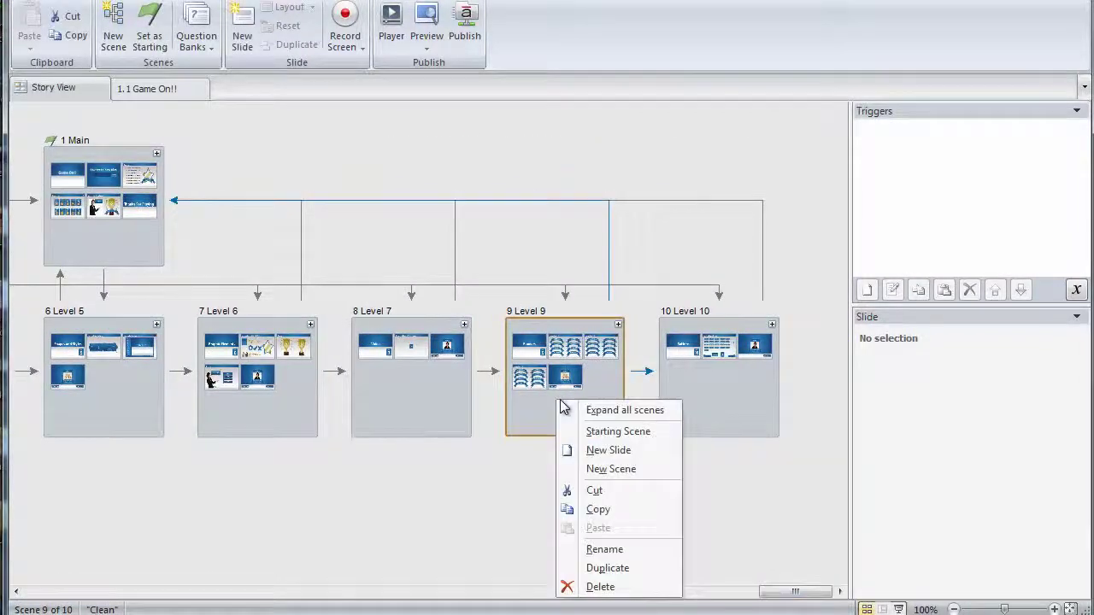
{"action": "left_click", "coordinate": [639, 586]}
{"action": "left_click", "coordinate": [659, 339]}
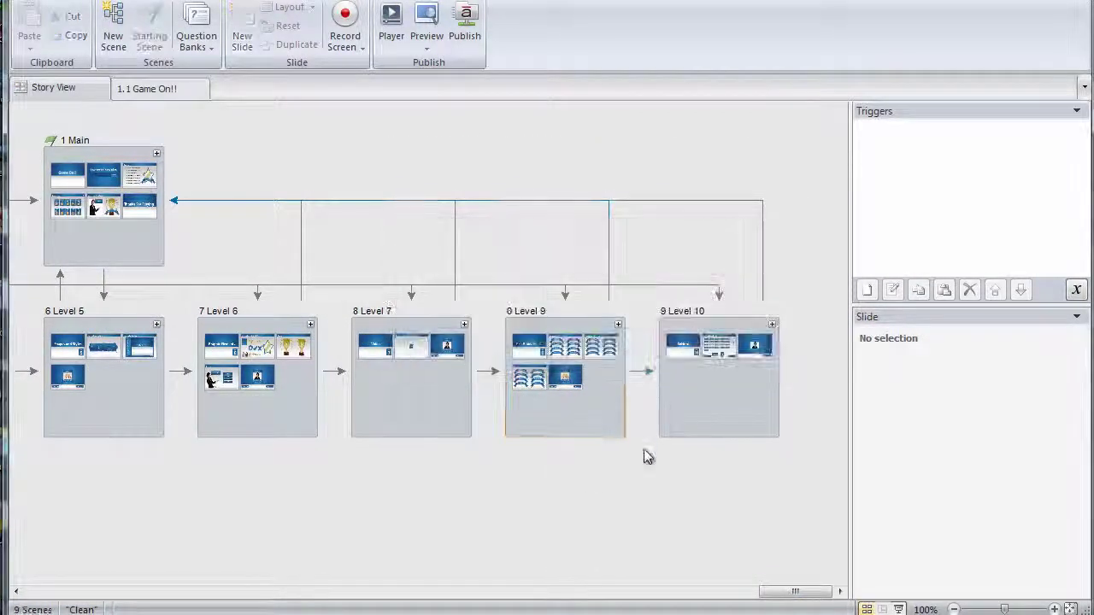
Delete the Level 10 scene and all its slides from the story.
{"action": "left_click_drag", "start_coordinate": [84, 593], "coordinate": [816, 591]}
{"action": "right_click", "coordinate": [714, 424]}
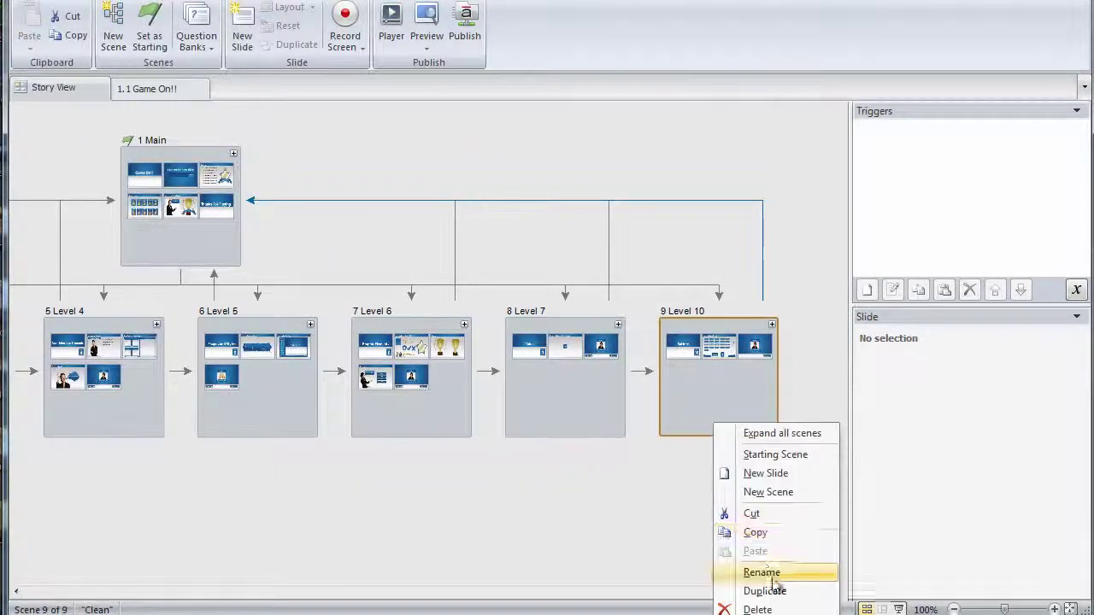
{"action": "left_click", "coordinate": [769, 609]}
{"action": "left_click", "coordinate": [658, 339]}
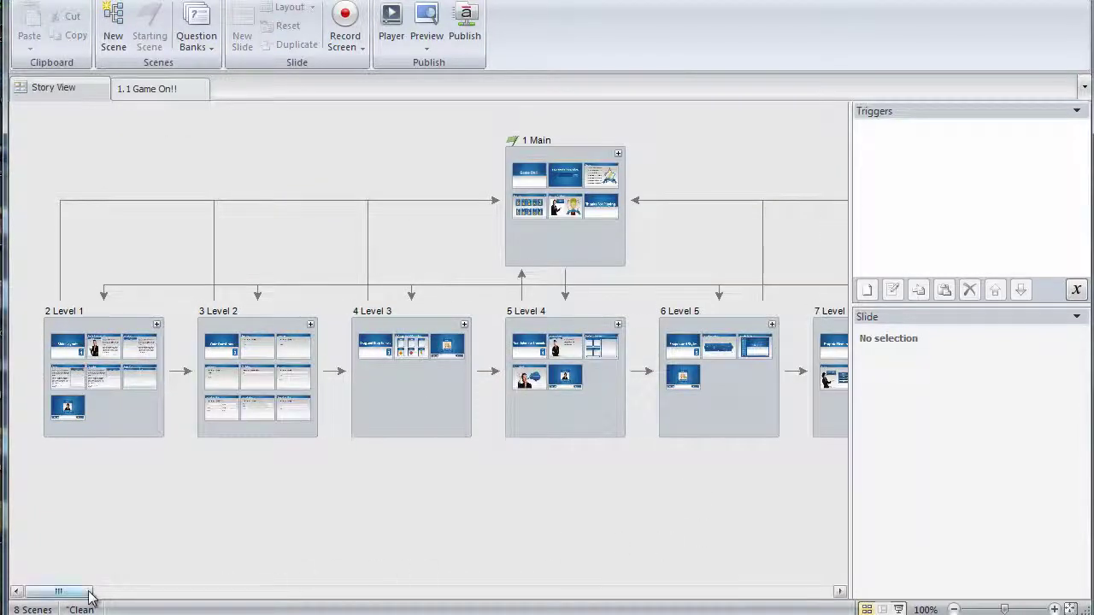
Delete the Level 8, Level 9 and Level 10 lock buttons from the Choose a Level slide in the Main scene.
{"action": "left_click_drag", "start_coordinate": [85, 592], "coordinate": [826, 582]}
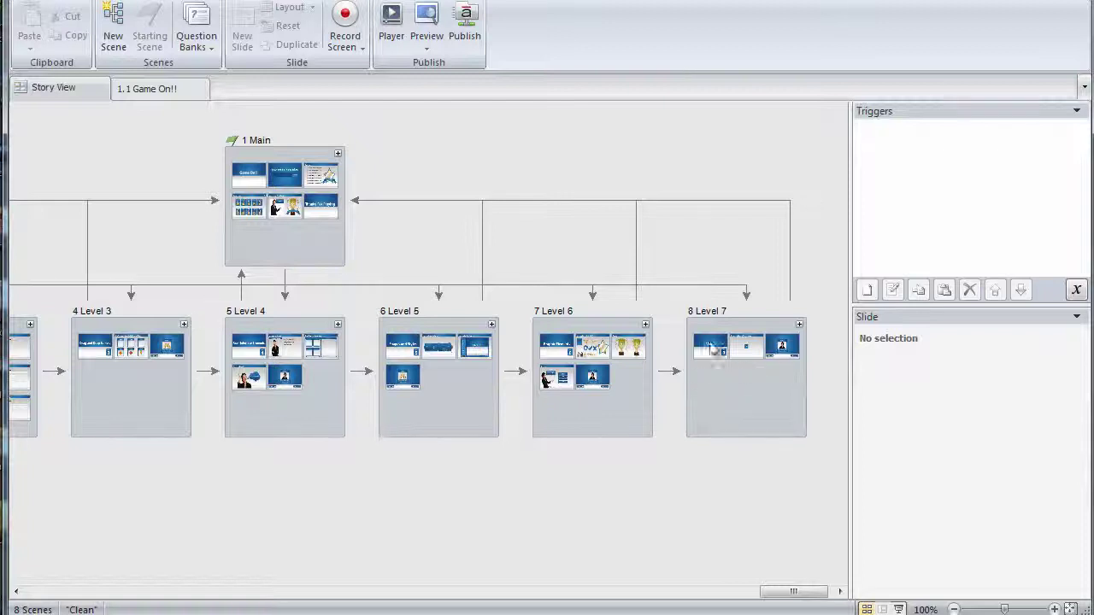
{"action": "left_click_drag", "start_coordinate": [789, 592], "coordinate": [524, 591]}
{"action": "left_click", "coordinate": [170, 93]}
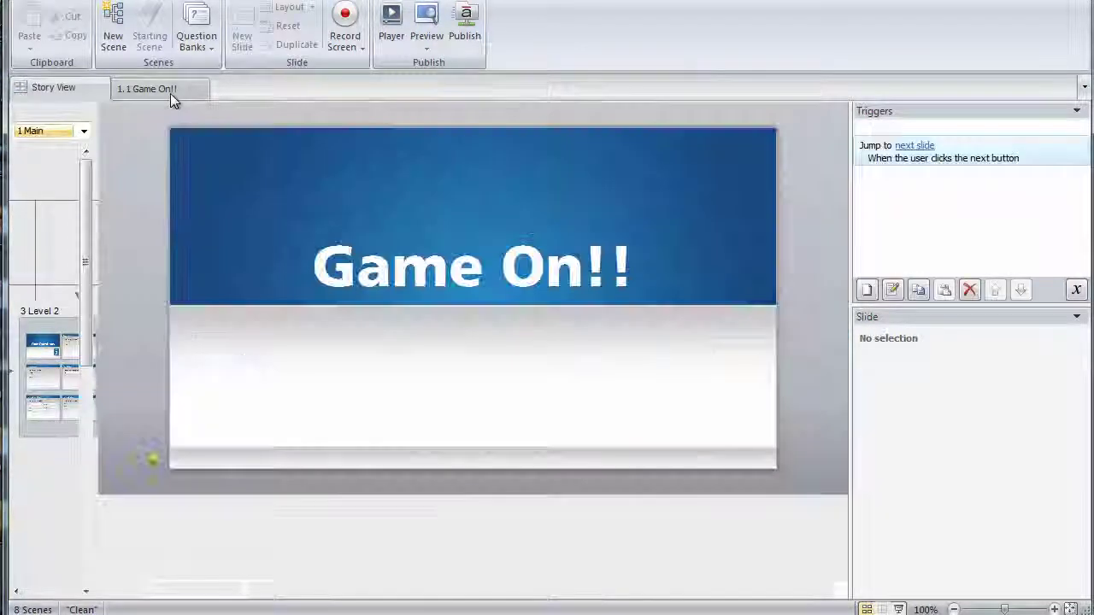
{"action": "left_click", "coordinate": [52, 367]}
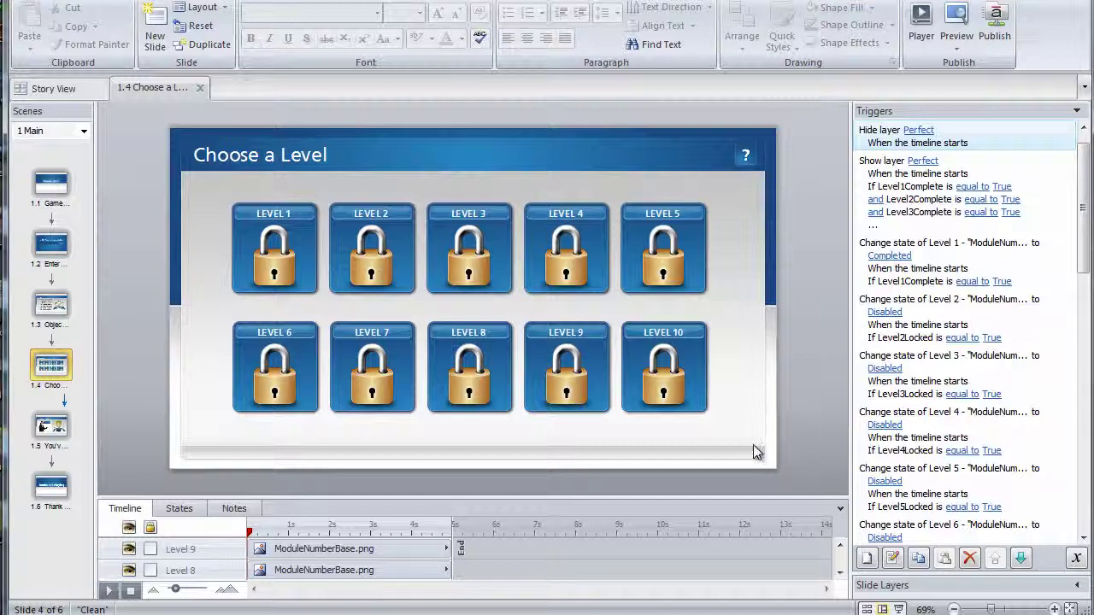
{"action": "left_click_drag", "start_coordinate": [754, 444], "coordinate": [427, 302]}
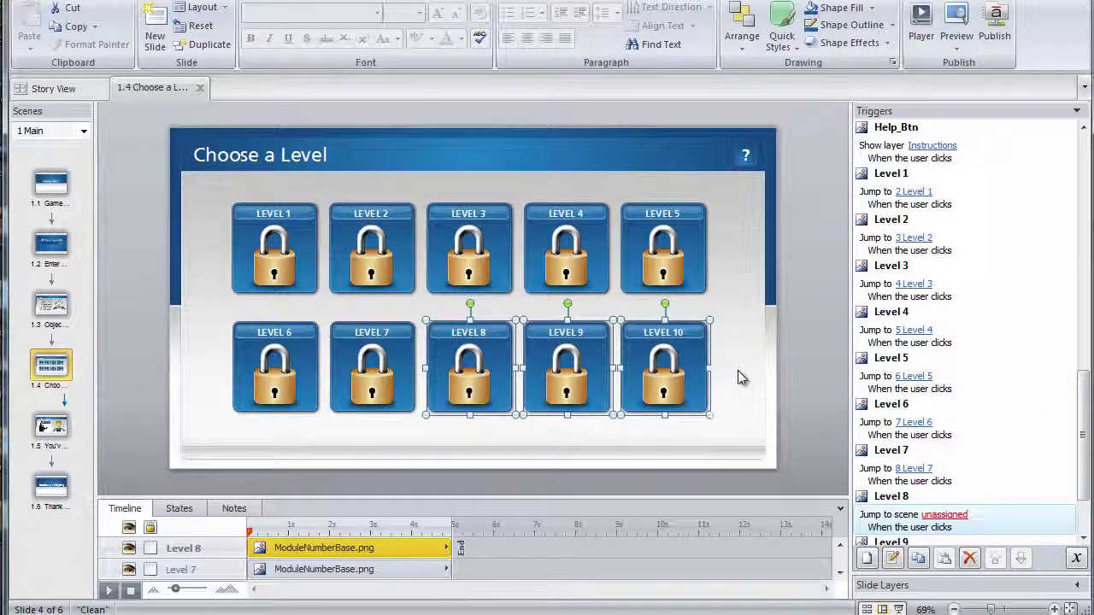
{"action": "key", "text": "Delete"}
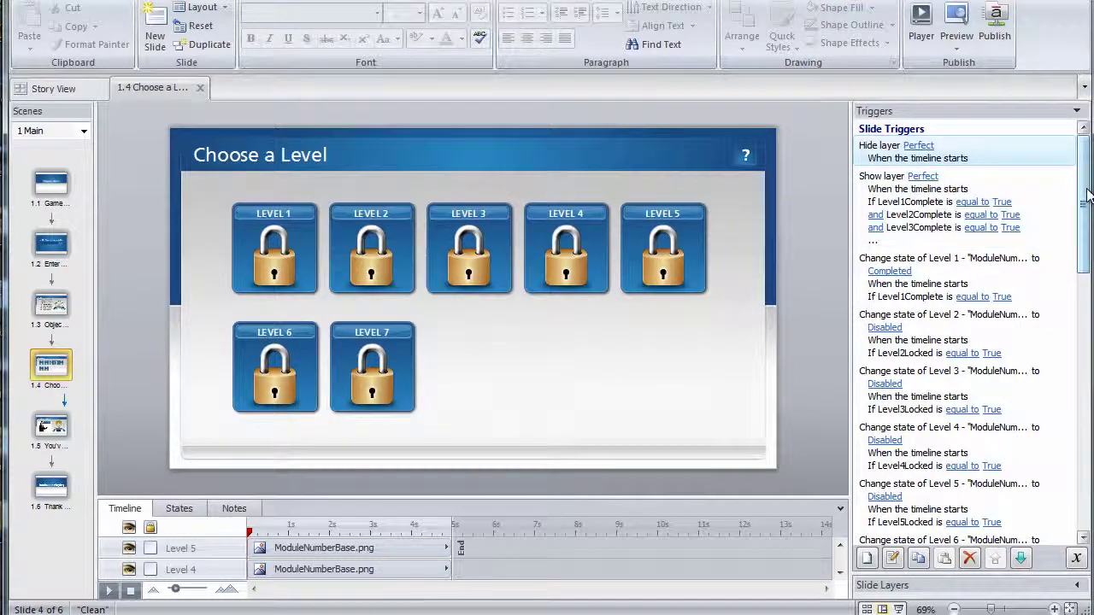
Delete the two unassigned change-state triggers on Choose a Level that depend on Level8Locked and Level9Locked.
{"action": "left_click_drag", "start_coordinate": [1083, 205], "coordinate": [1087, 270]}
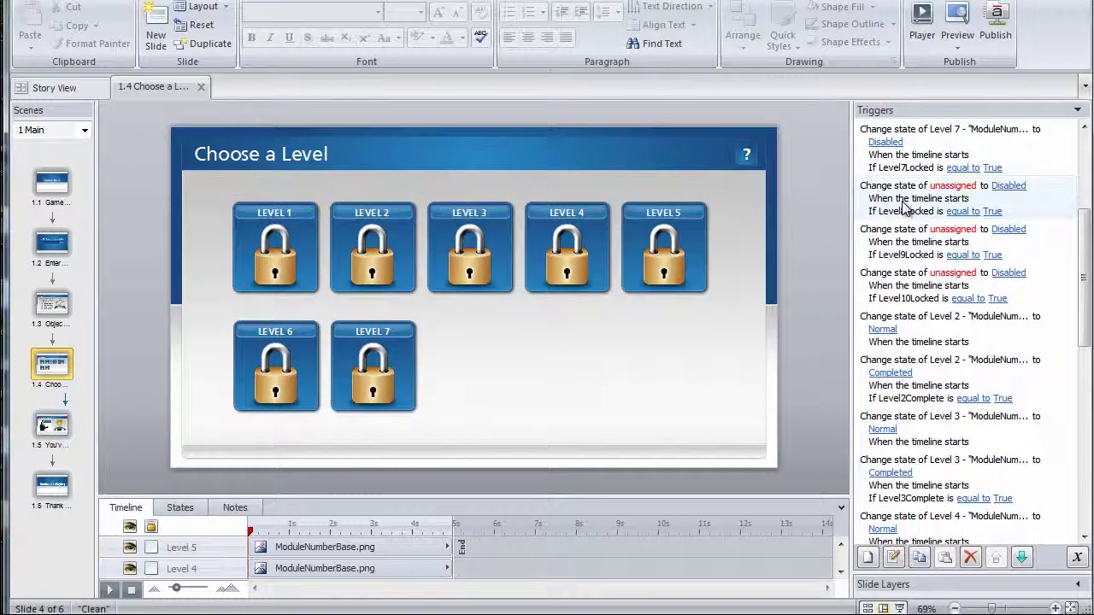
{"action": "right_click", "coordinate": [896, 197]}
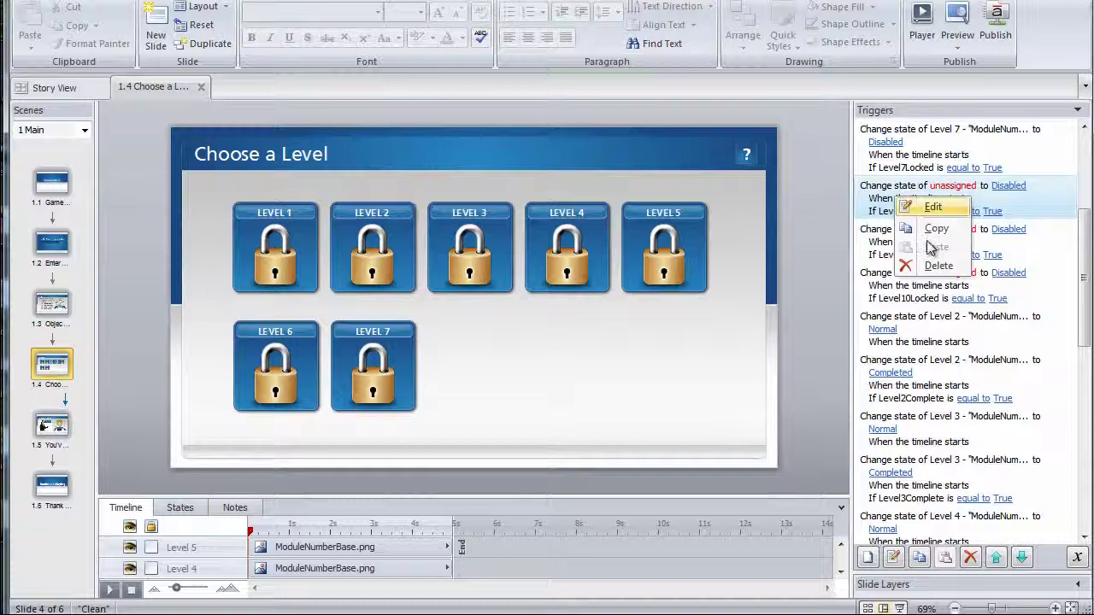
{"action": "left_click", "coordinate": [937, 265]}
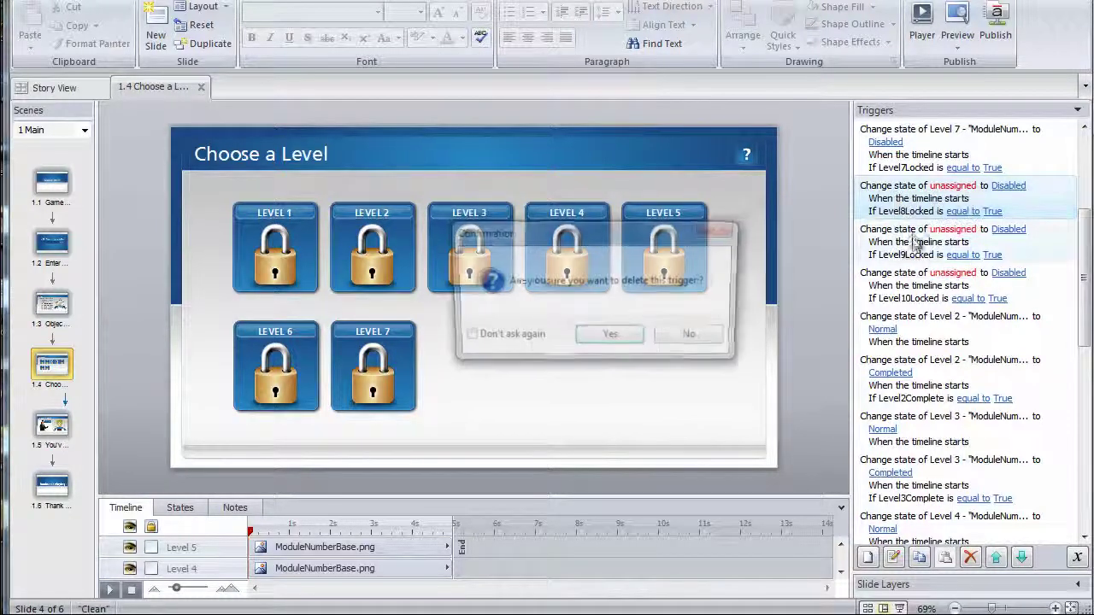
{"action": "left_click", "coordinate": [629, 339]}
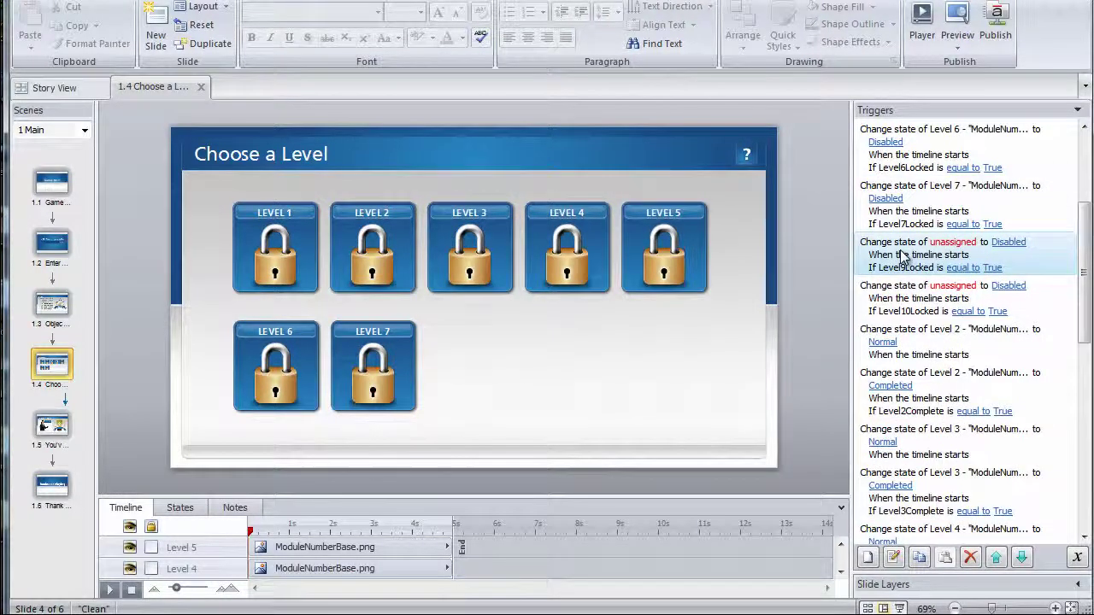
{"action": "right_click", "coordinate": [903, 257]}
{"action": "left_click", "coordinate": [932, 319]}
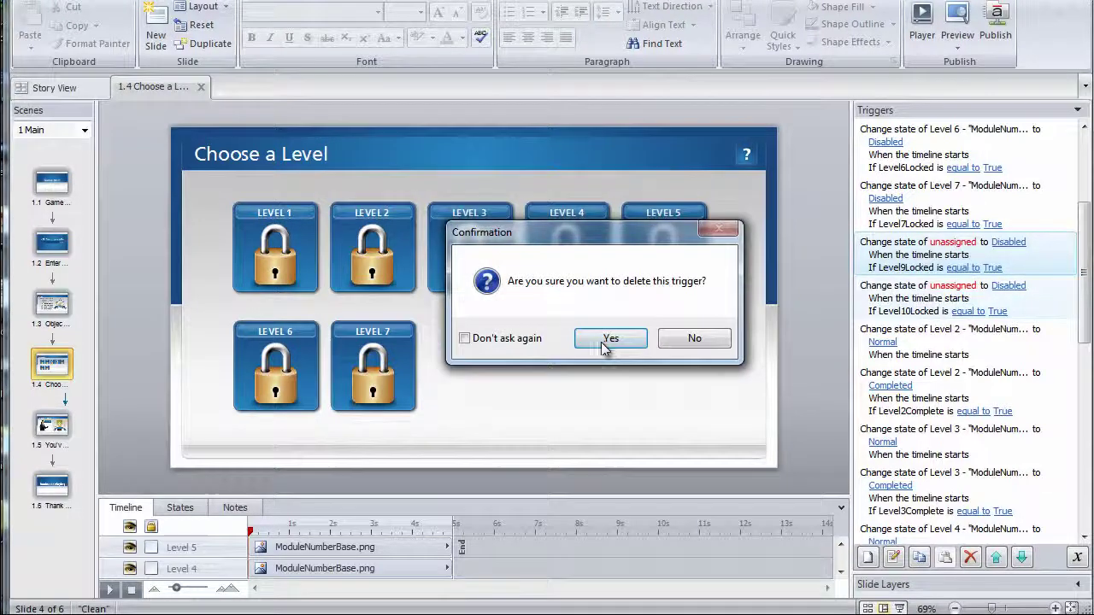
{"action": "left_click", "coordinate": [607, 340]}
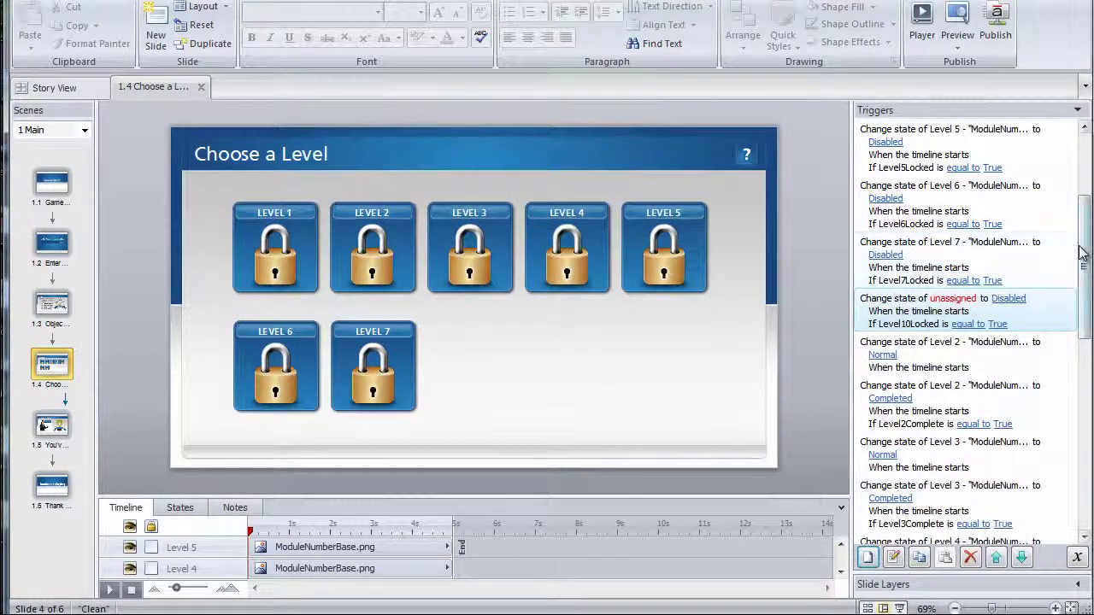
Remove the Level8Complete, Level9Complete and Level10Complete conditions from the trigger that shows the Perfect layer on Choose a Level.
{"action": "left_click_drag", "start_coordinate": [1090, 248], "coordinate": [1088, 291]}
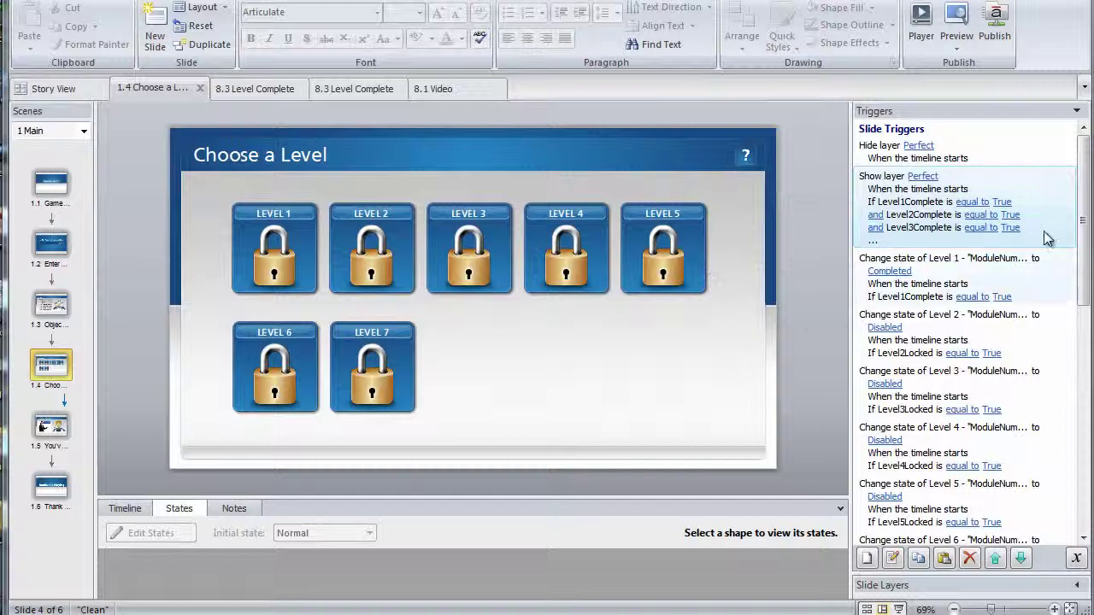
{"action": "mouse_move", "coordinate": [1087, 198]}
{"action": "left_mouse_down"}
{"action": "mouse_move", "coordinate": [1084, 451]}
{"action": "mouse_move", "coordinate": [1087, 194]}
{"action": "left_mouse_up"}
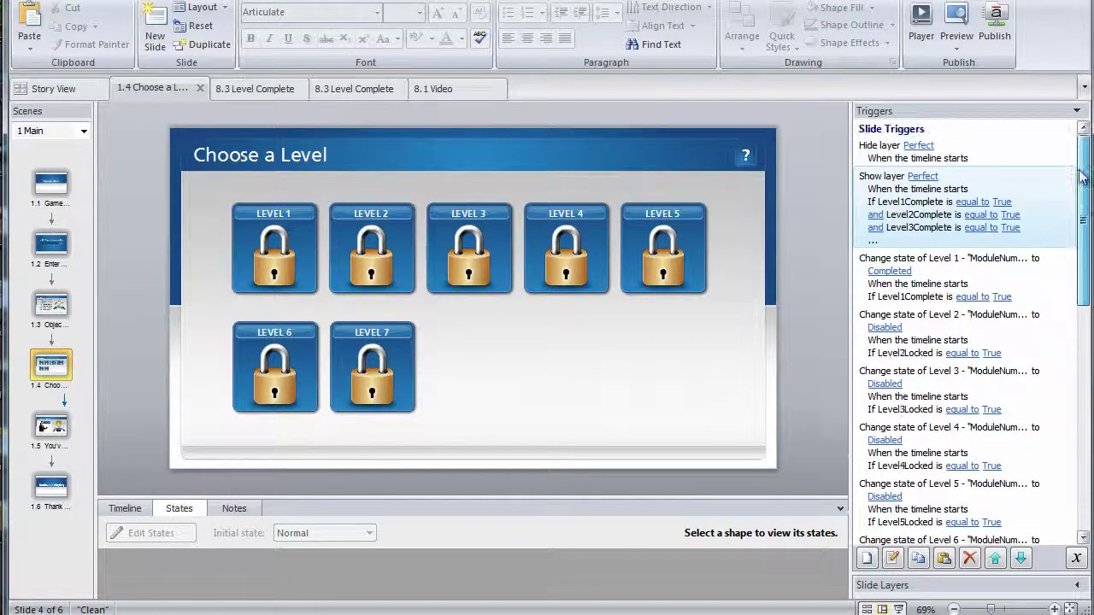
{"action": "double_click", "coordinate": [881, 188]}
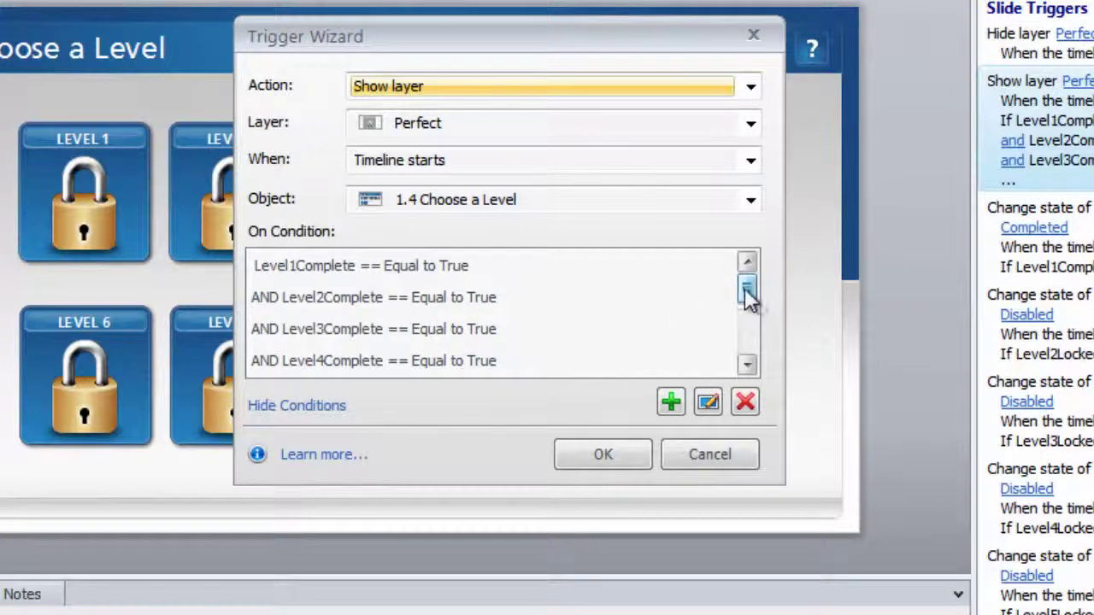
{"action": "left_click_drag", "start_coordinate": [743, 297], "coordinate": [751, 349]}
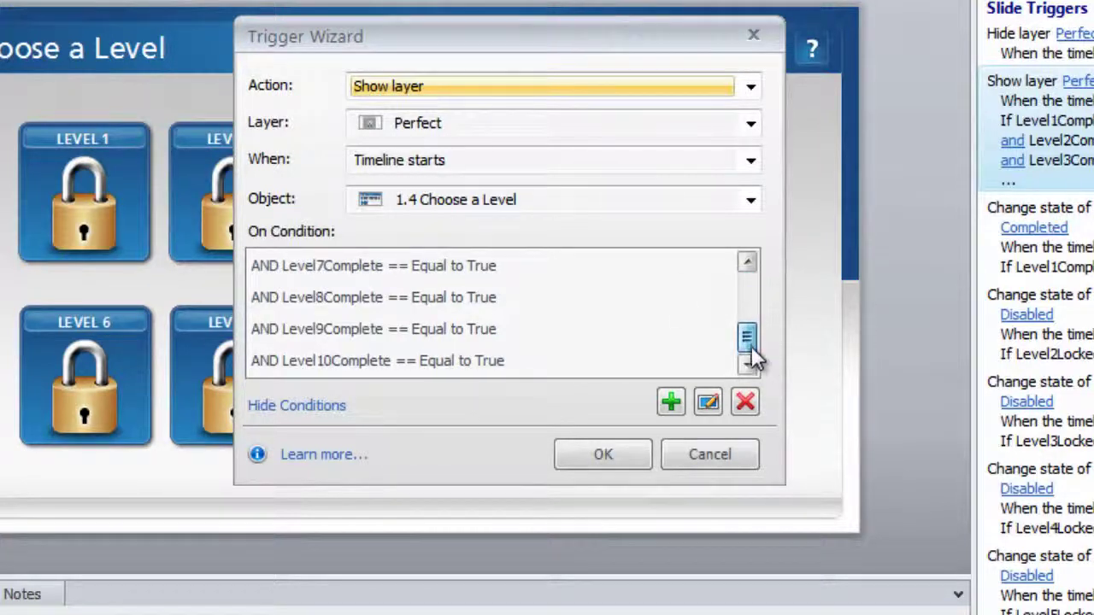
{"action": "left_click", "coordinate": [351, 301]}
{"action": "left_click", "coordinate": [746, 402]}
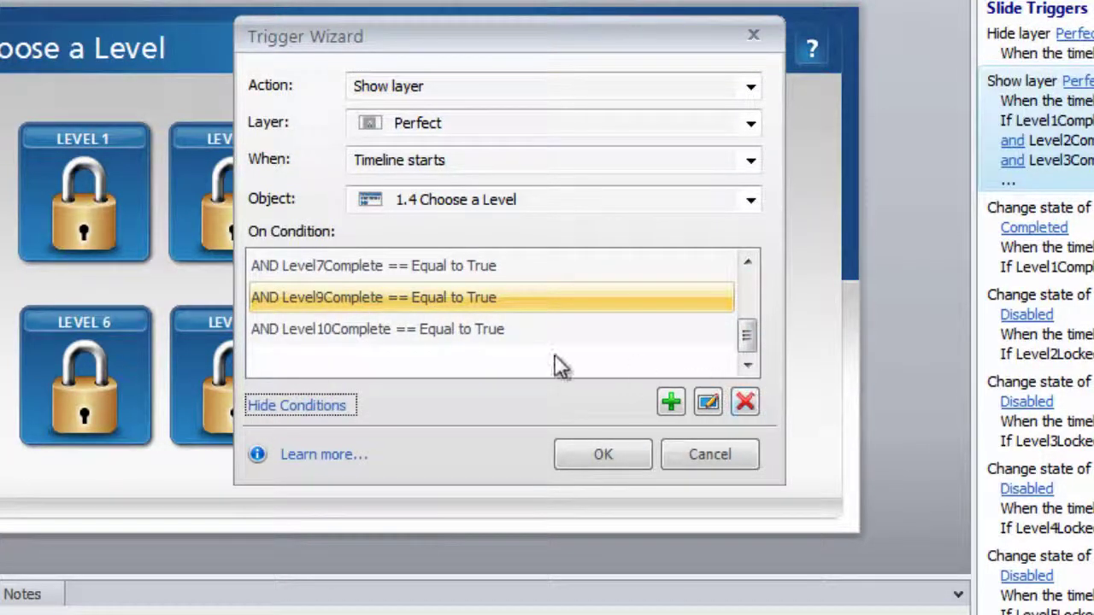
{"action": "left_click", "coordinate": [745, 402]}
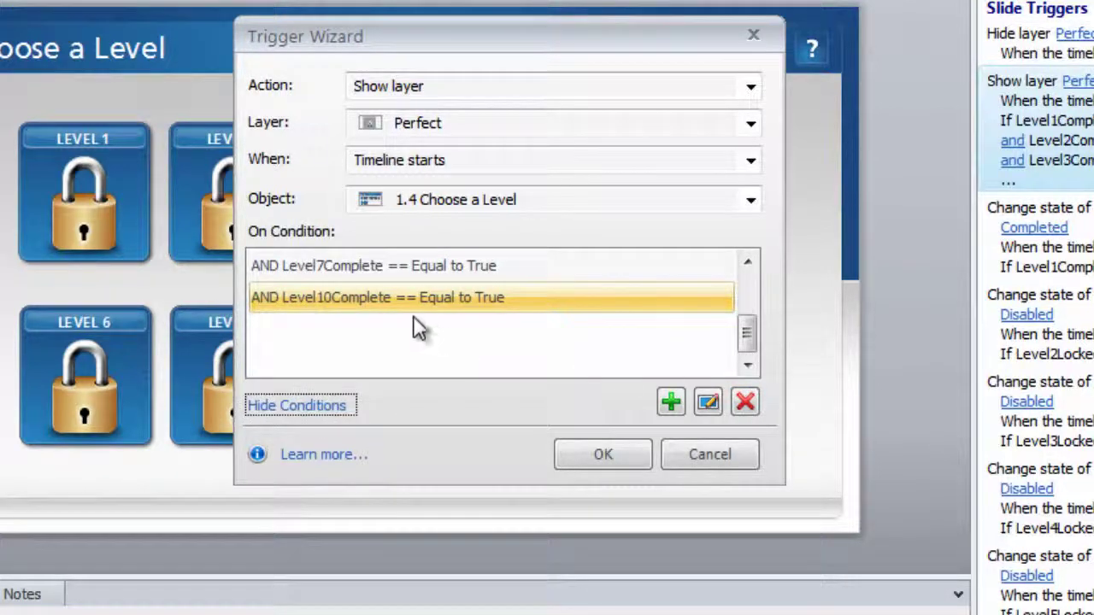
{"action": "left_click", "coordinate": [383, 298]}
{"action": "left_click", "coordinate": [745, 405]}
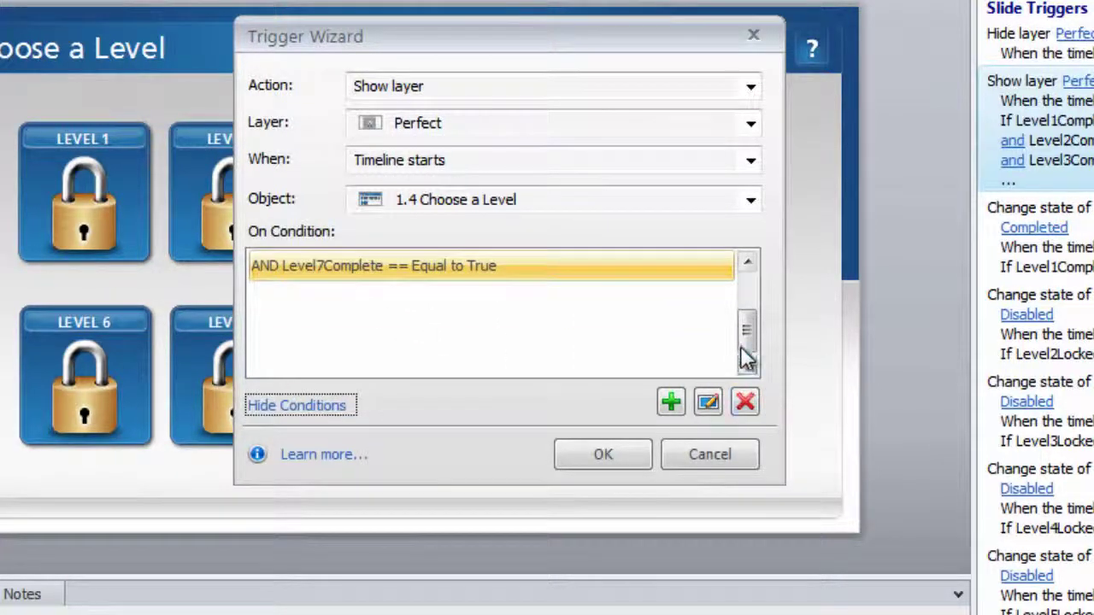
{"action": "left_click", "coordinate": [740, 335]}
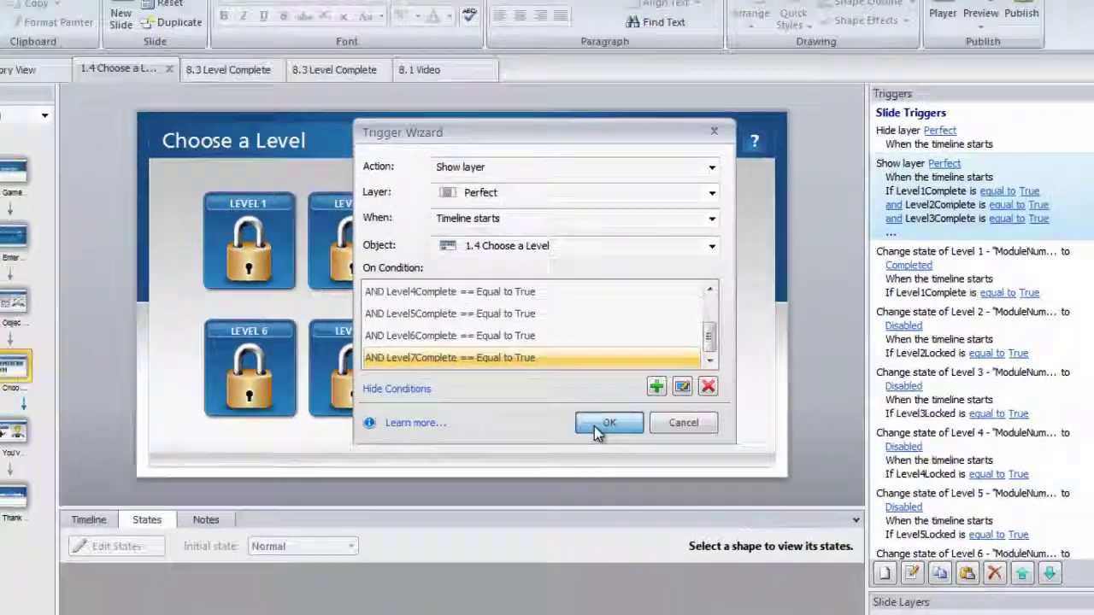
{"action": "left_click", "coordinate": [603, 453]}
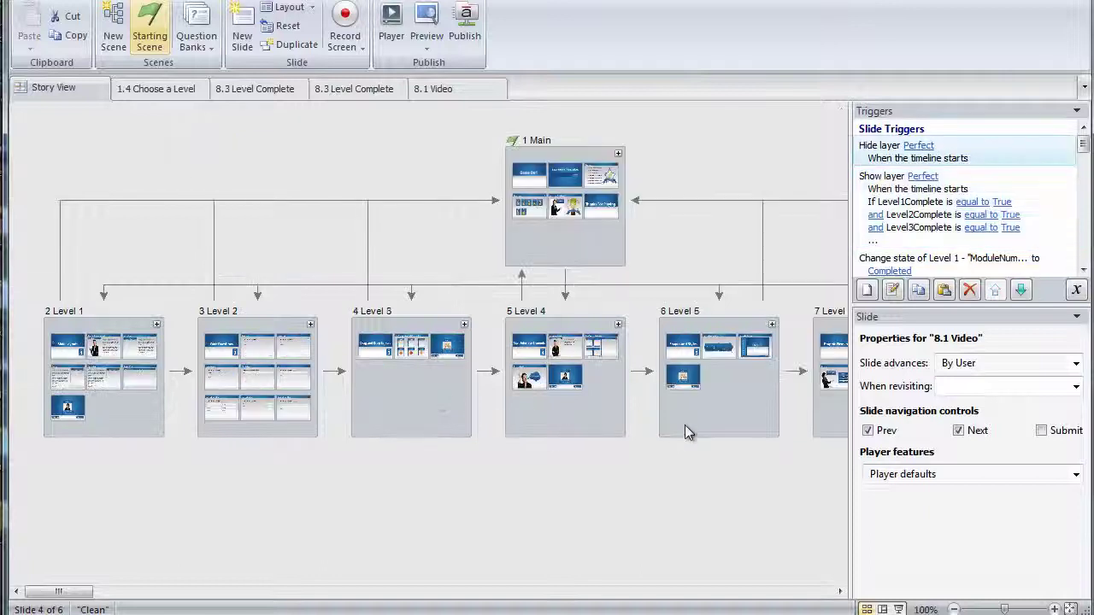
On Level 7's Level Complete slide, relabel the Next Level button's Normal state BACK TO MENU and delete the original Back to Menu button.
{"action": "left_click_drag", "start_coordinate": [58, 596], "coordinate": [830, 598]}
{"action": "double_click", "coordinate": [734, 392]}
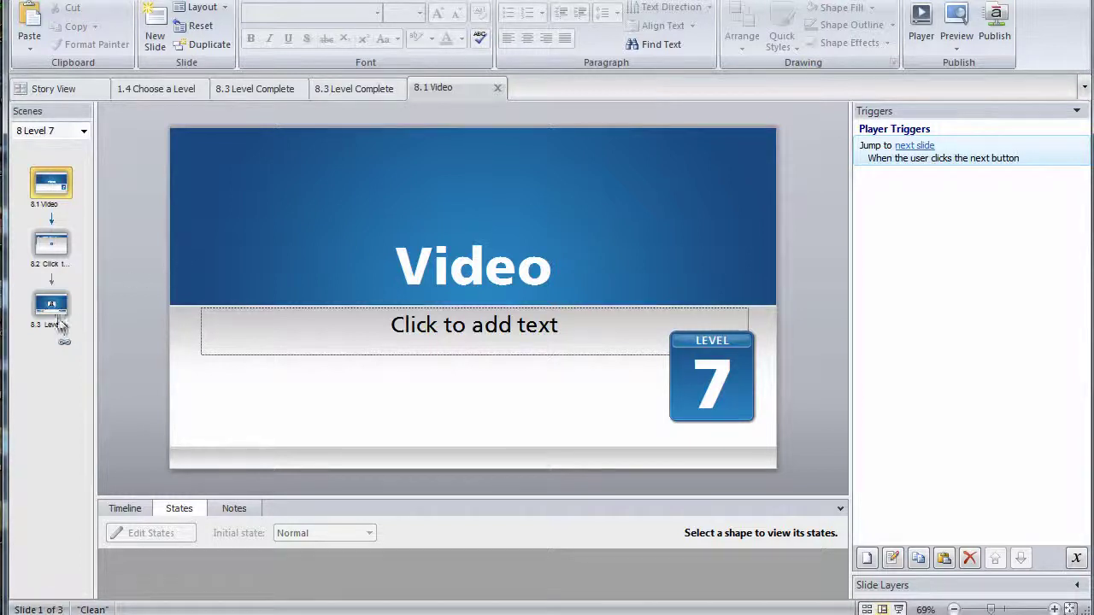
{"action": "double_click", "coordinate": [53, 308]}
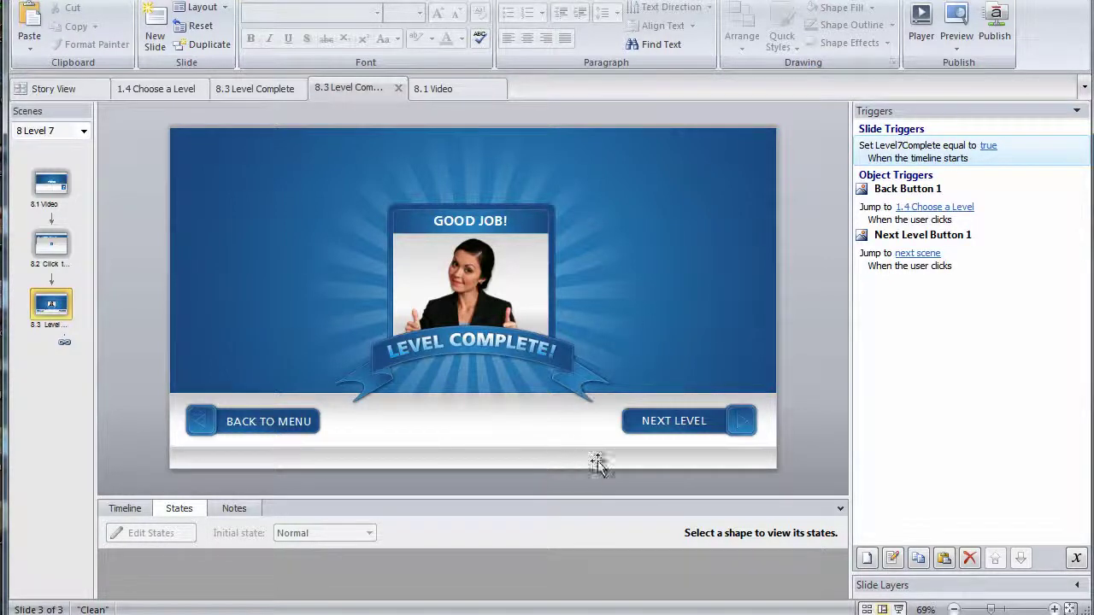
{"action": "left_click", "coordinate": [652, 436]}
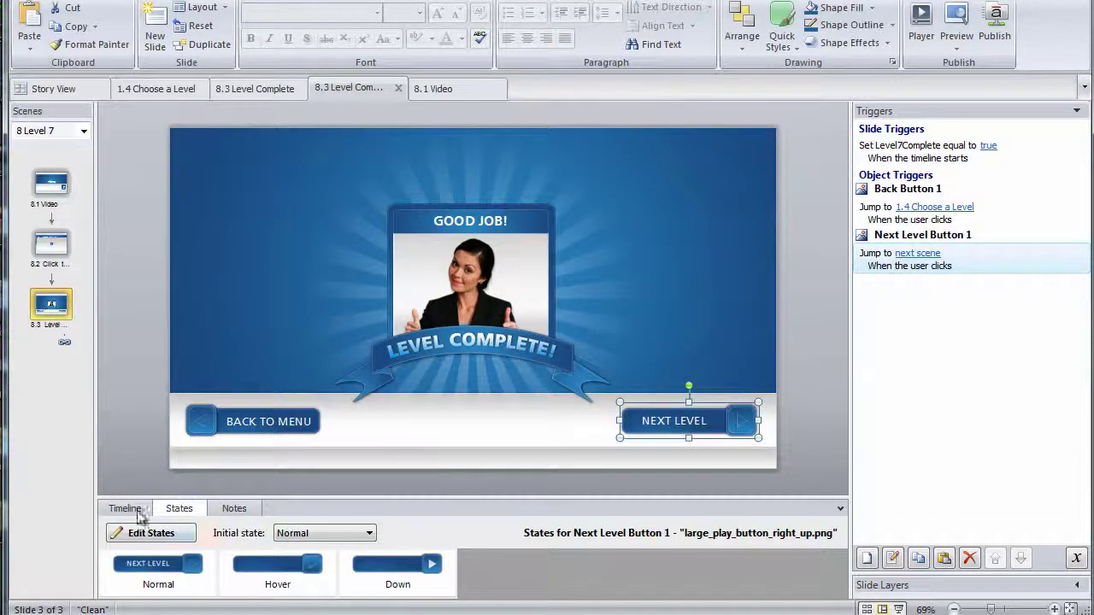
{"action": "left_click", "coordinate": [138, 534]}
{"action": "left_click", "coordinate": [641, 428]}
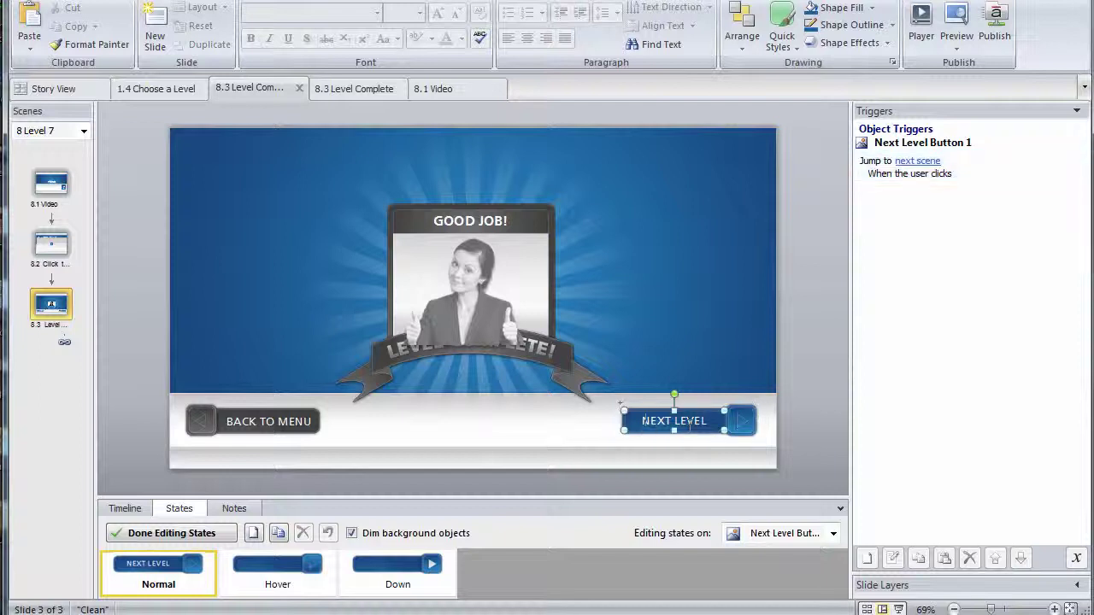
{"action": "left_click", "coordinate": [711, 425]}
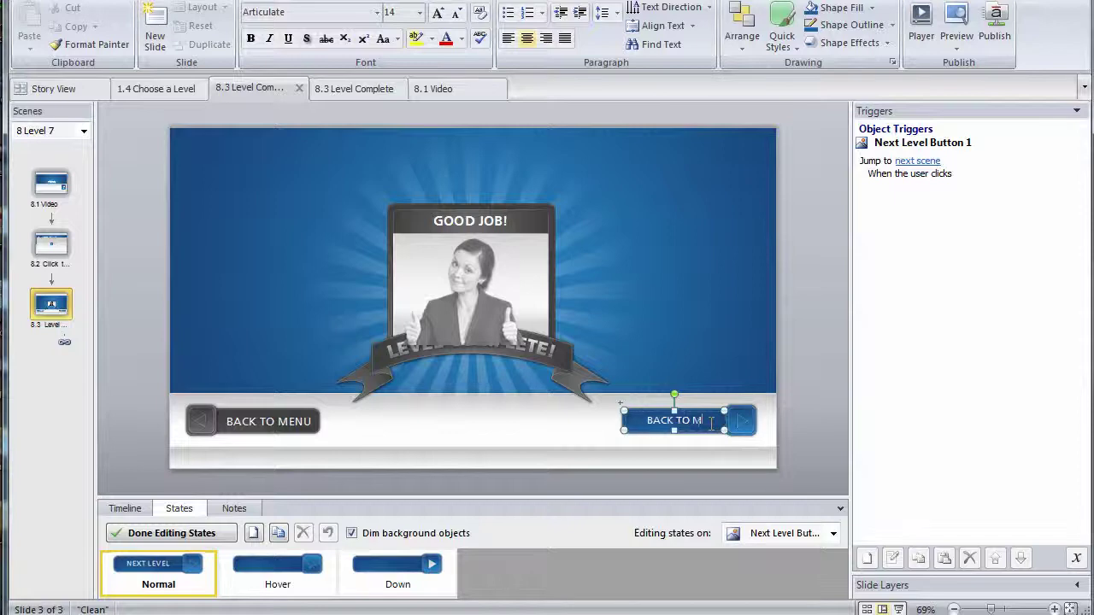
{"action": "left_click", "coordinate": [188, 534]}
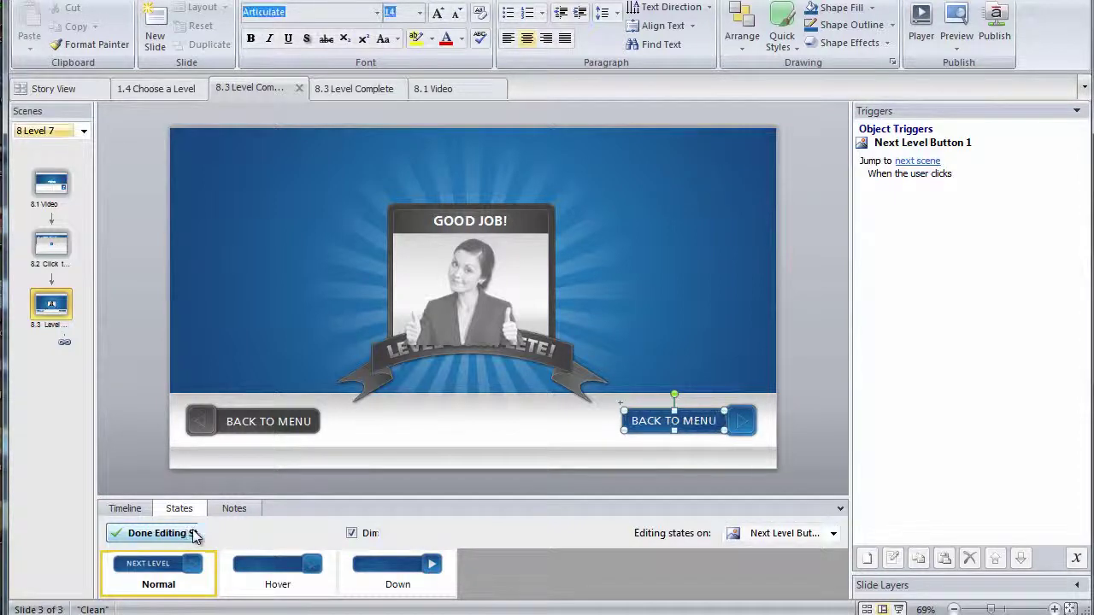
{"action": "left_click", "coordinate": [299, 427]}
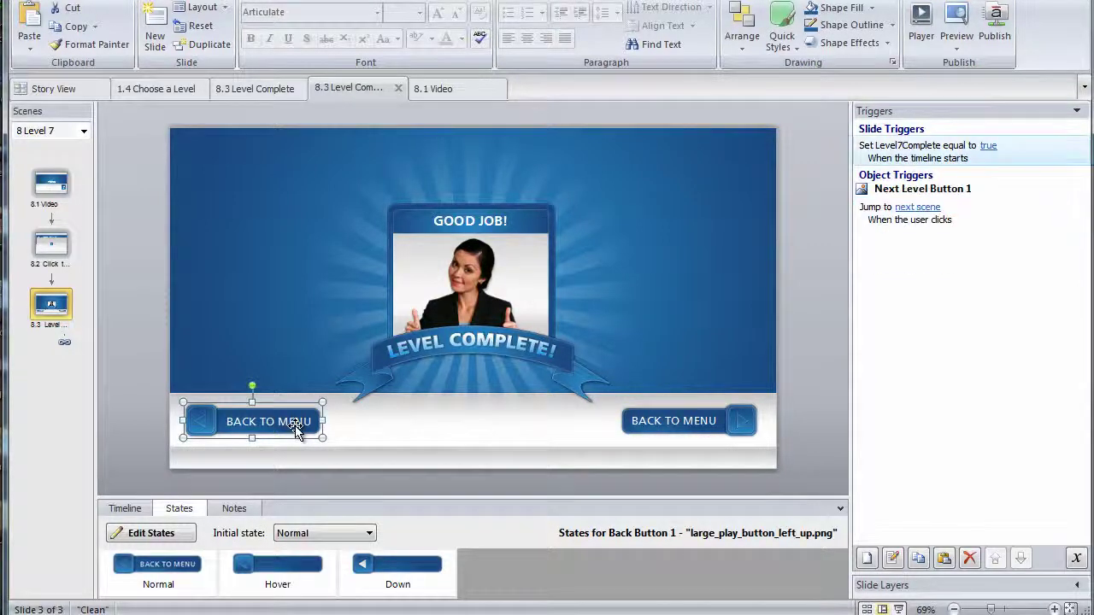
{"action": "key", "text": "Delete"}
Set the relabelled button's trigger on Level 7's Level Complete slide to jump to slide 1.4 Choose a Level.
{"action": "left_click", "coordinate": [691, 432]}
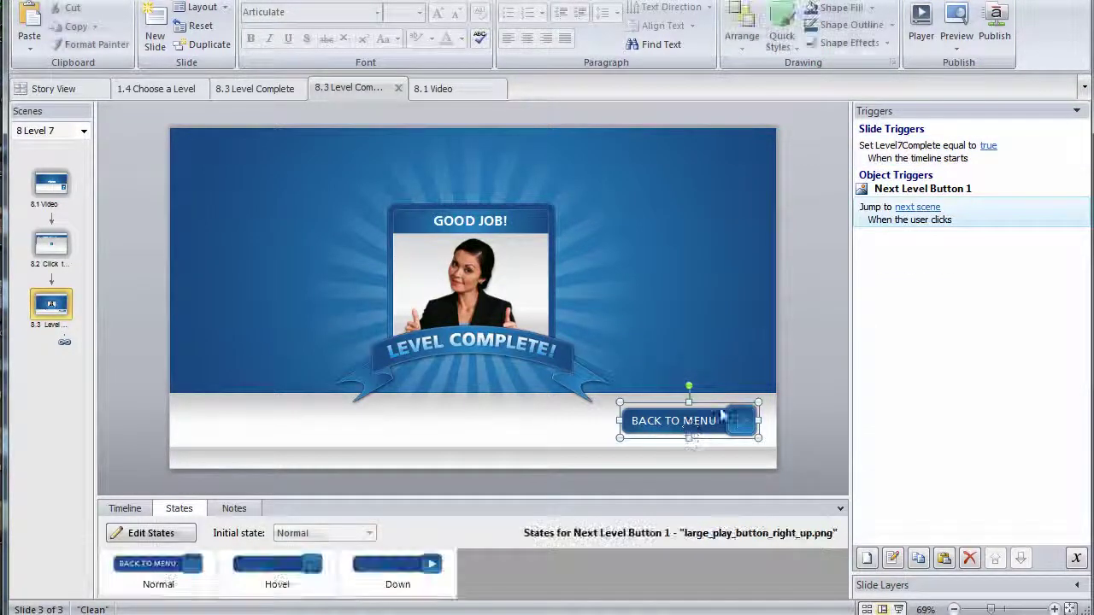
{"action": "double_click", "coordinate": [915, 195]}
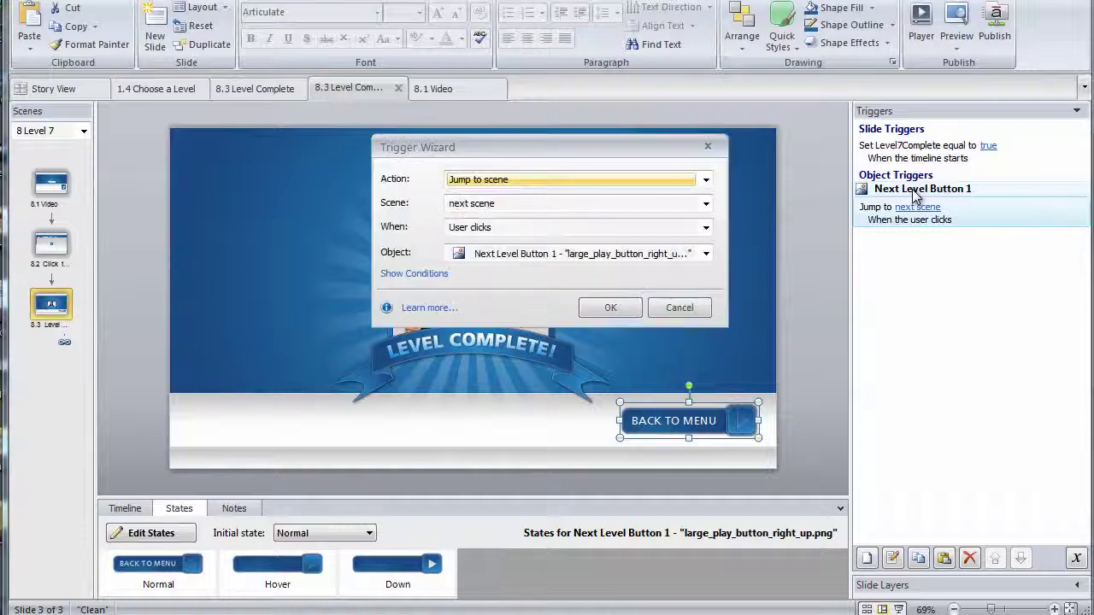
{"action": "left_click", "coordinate": [554, 181]}
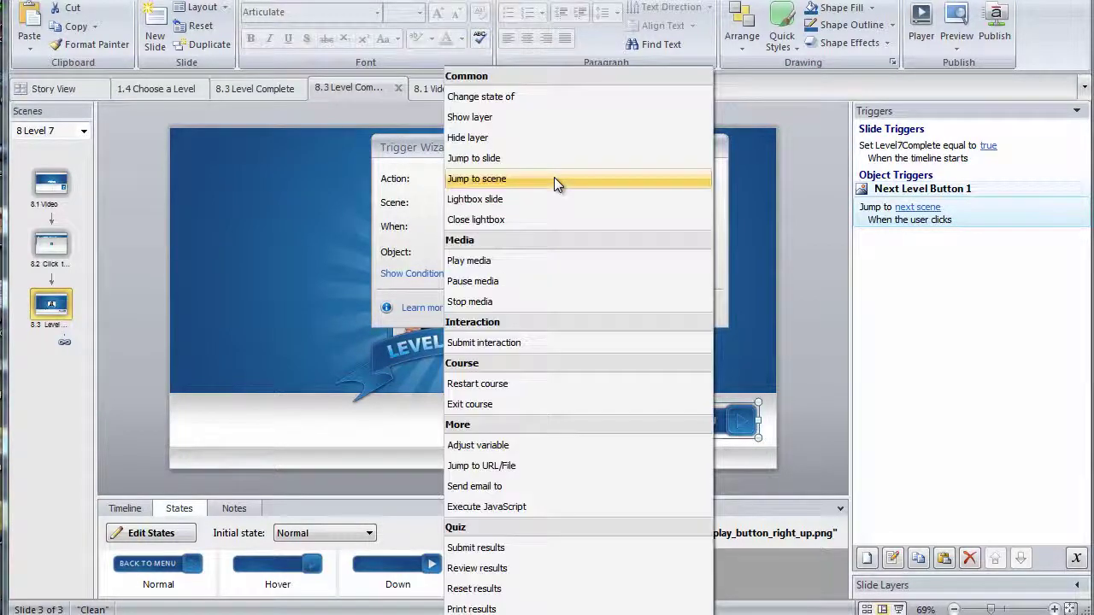
{"action": "left_click", "coordinate": [544, 162]}
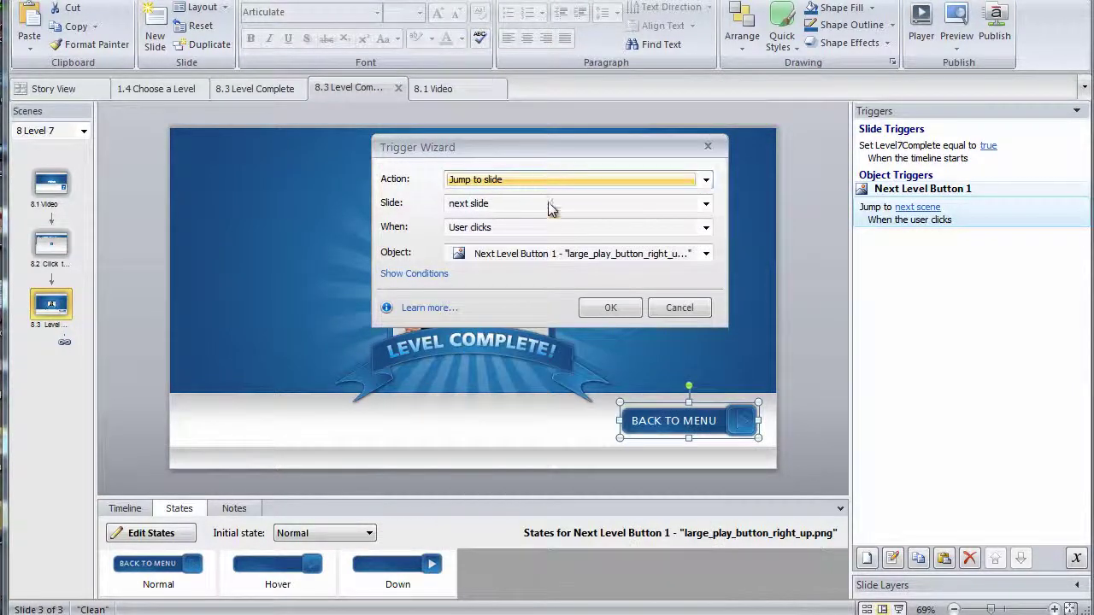
{"action": "left_click", "coordinate": [547, 212]}
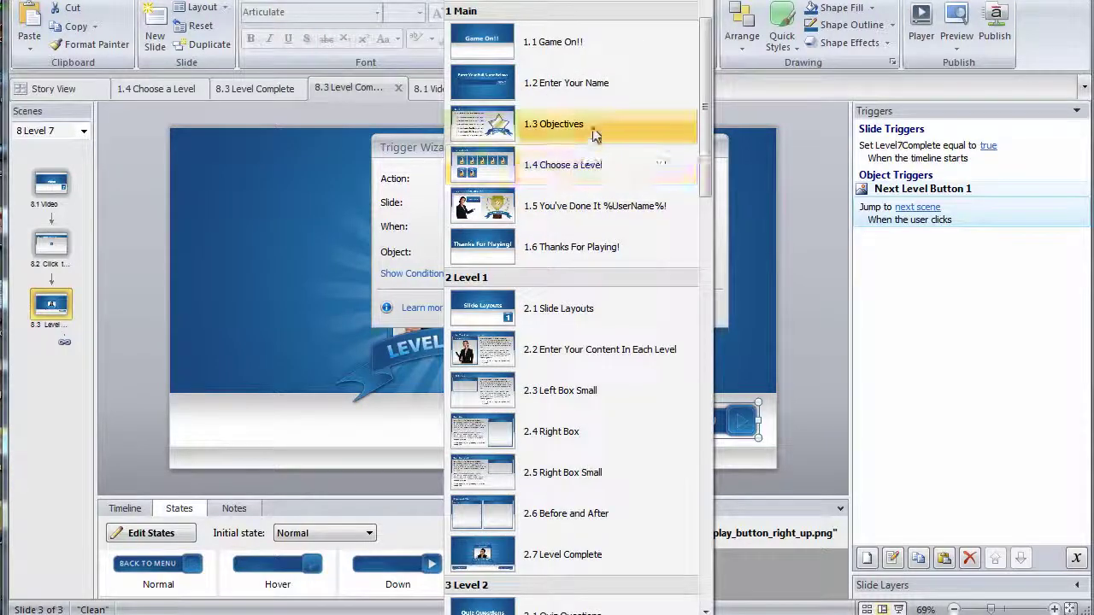
{"action": "left_click", "coordinate": [570, 176]}
{"action": "left_click", "coordinate": [609, 309]}
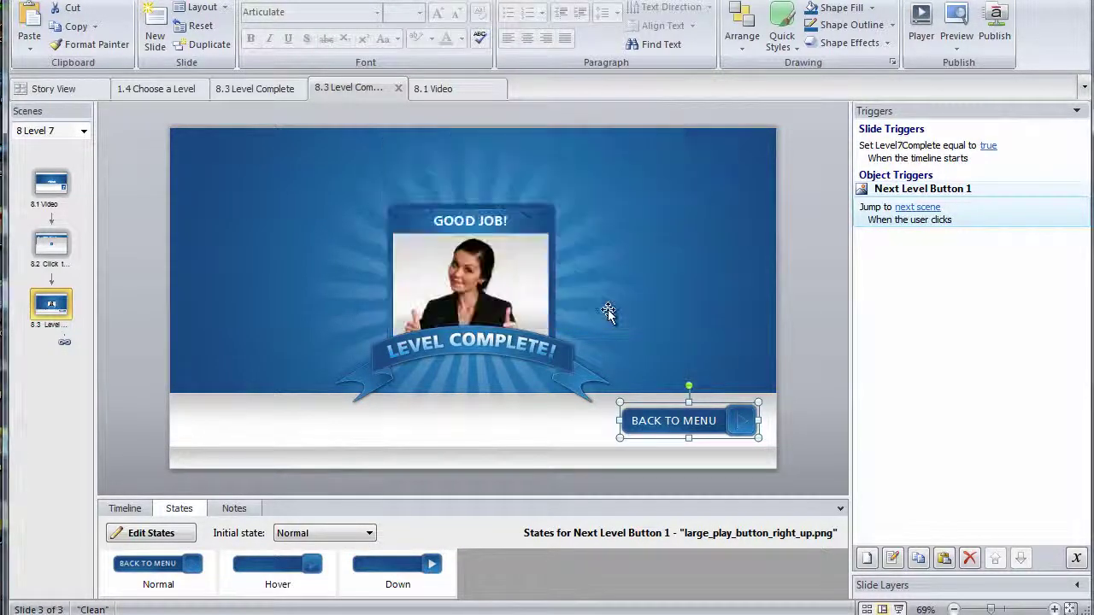
{"action": "left_click", "coordinate": [810, 329]}
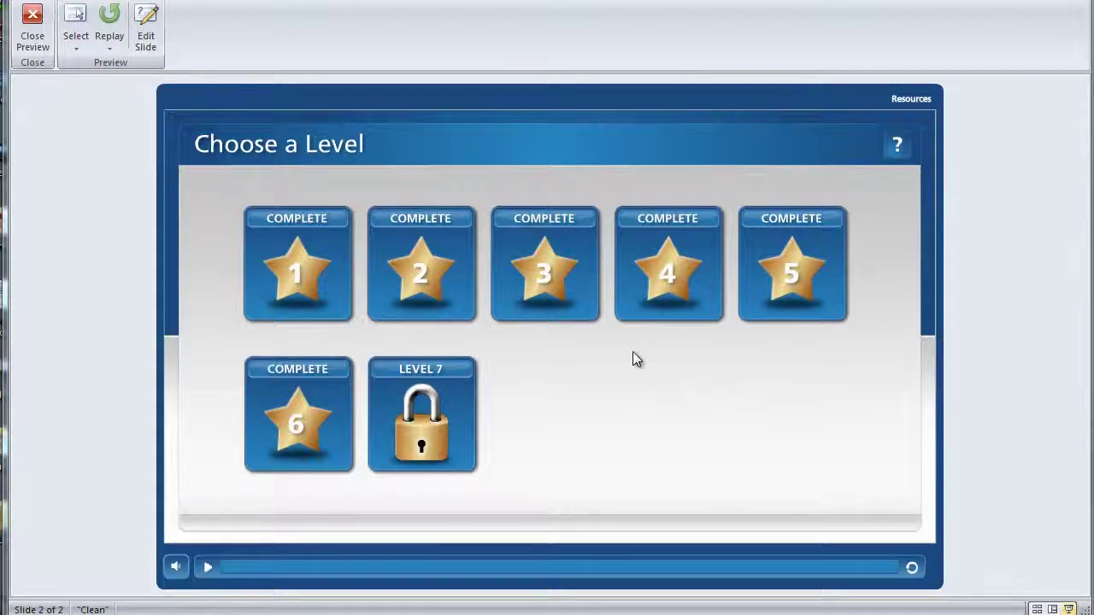
Test Level 7 in the preview by playing its video, completing the level, returning to the menu and continuing past the completion layer.
{"action": "left_click", "coordinate": [425, 441]}
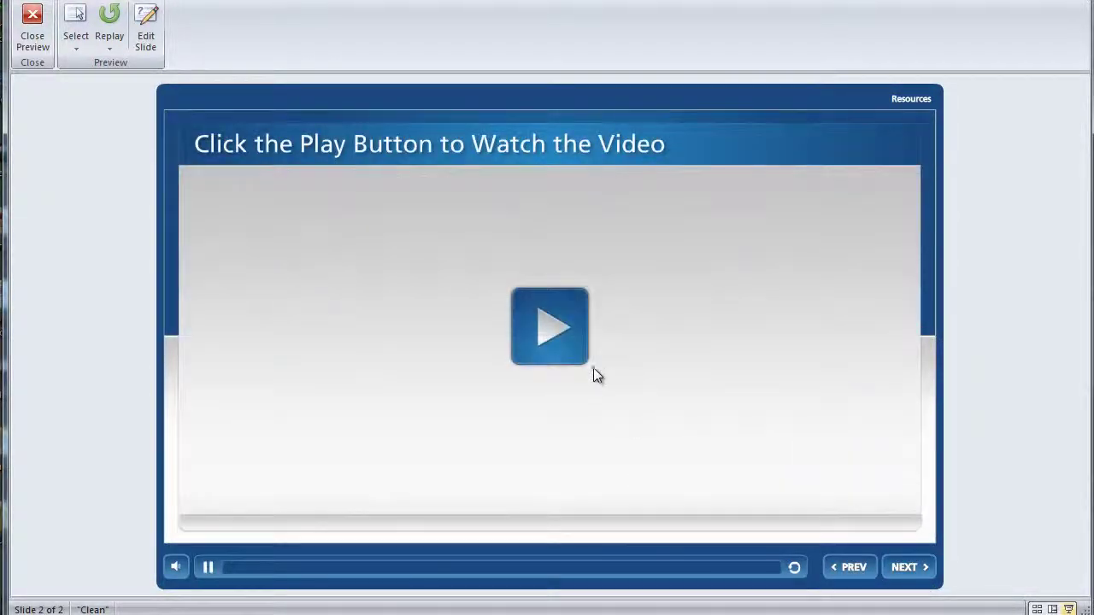
{"action": "left_click", "coordinate": [590, 363]}
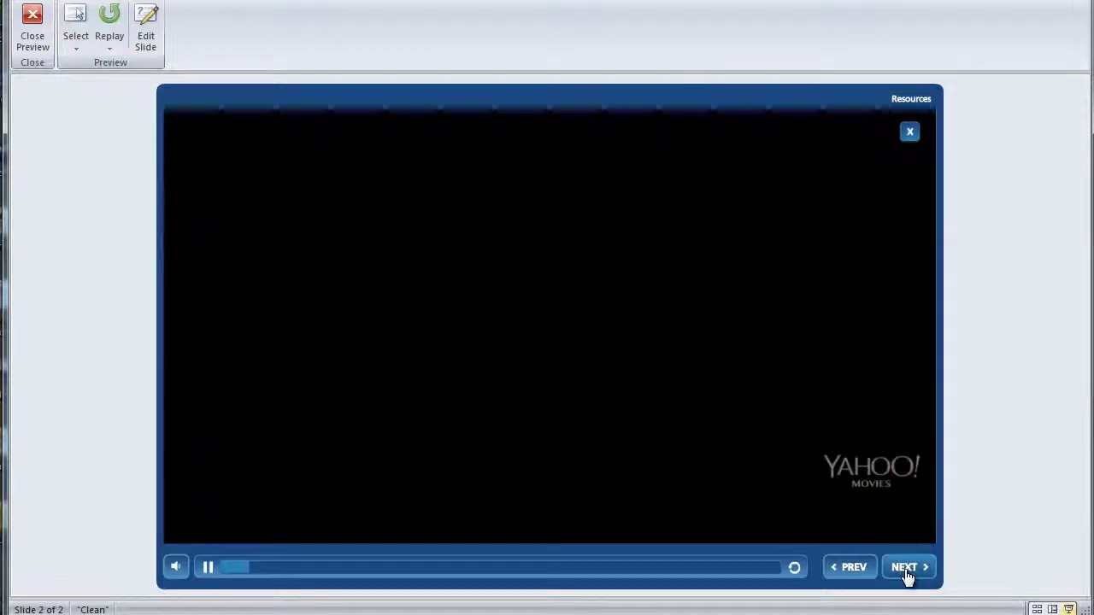
{"action": "left_click", "coordinate": [908, 572]}
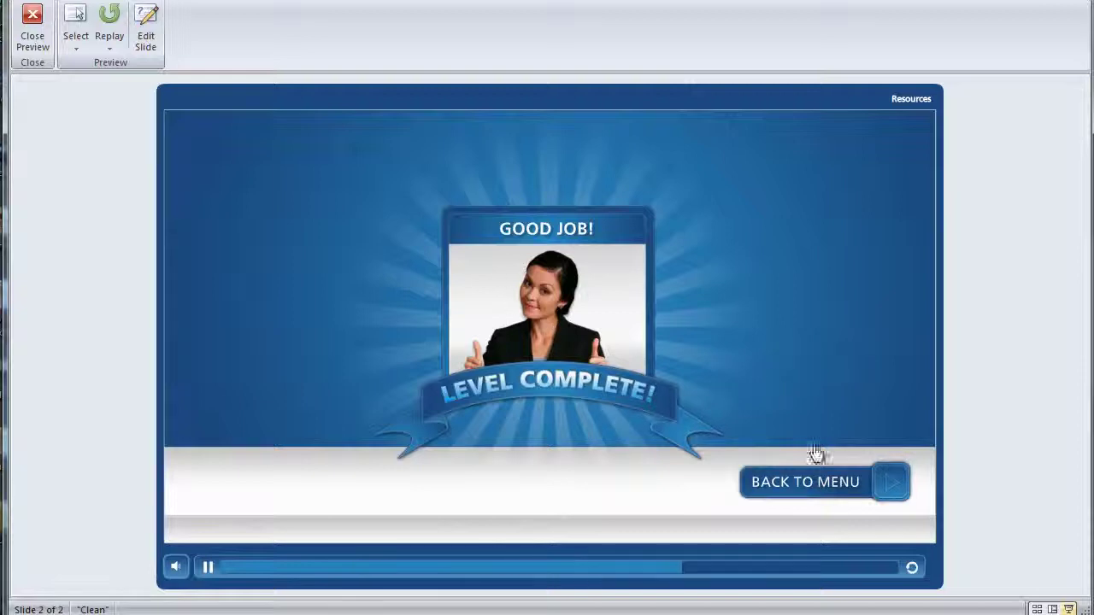
{"action": "left_click", "coordinate": [823, 496]}
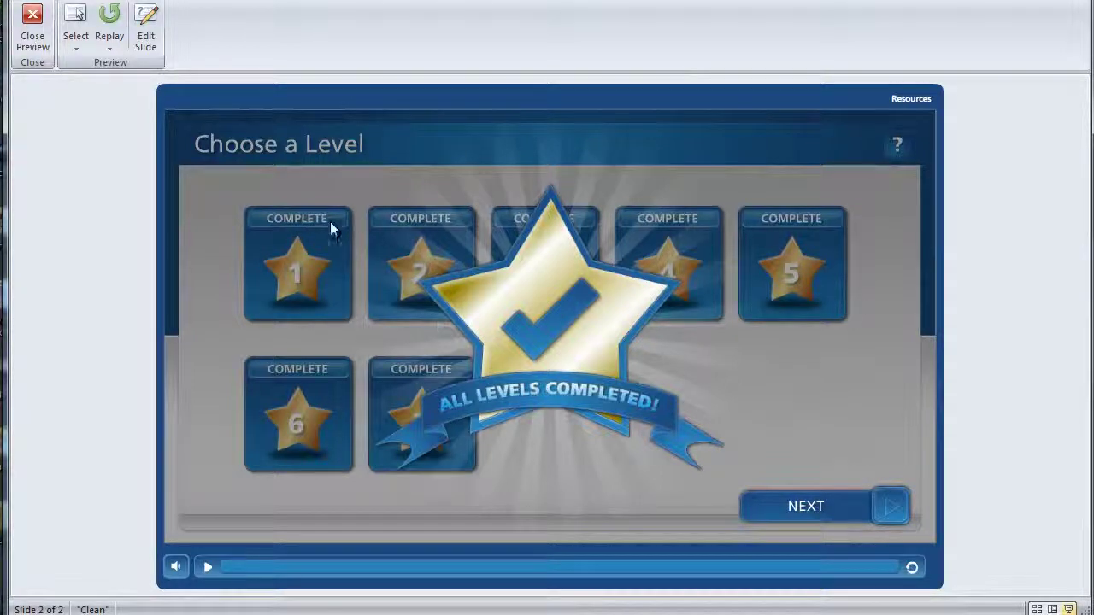
{"action": "left_click", "coordinate": [869, 518]}
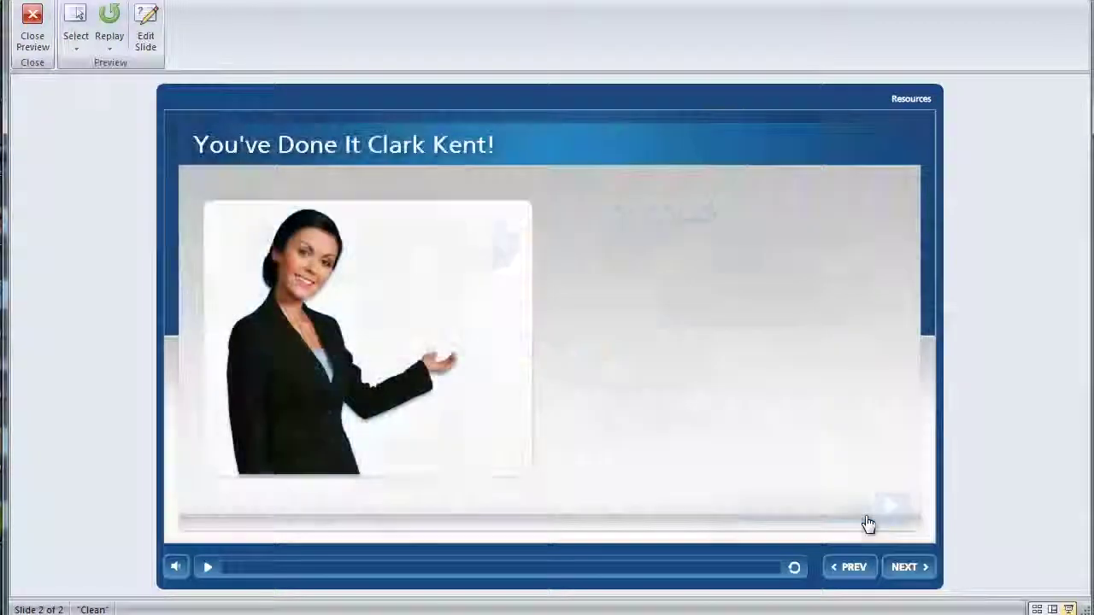